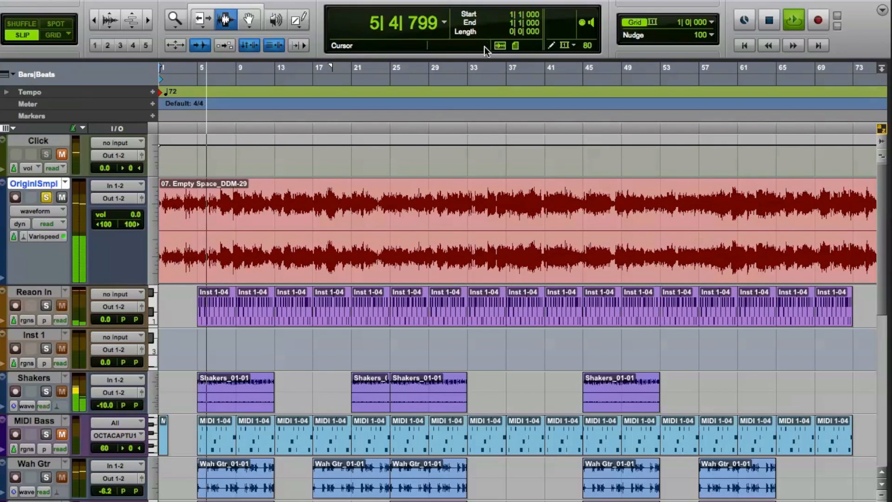
# Split the Empty Space clip on the OriginlSmpl track at 7|2|500 and delete everything after that point
pyautogui.press('t')
pyautogui.press('t')
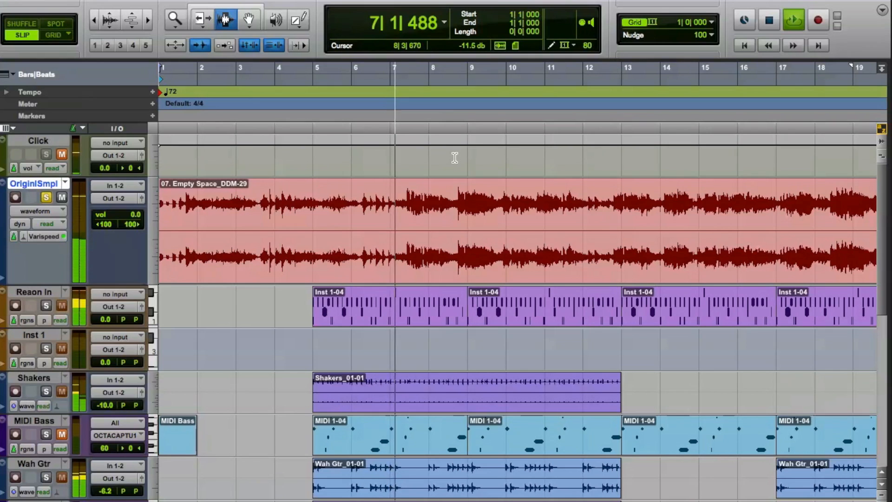
pyautogui.press('space')
pyautogui.click(405, 197)
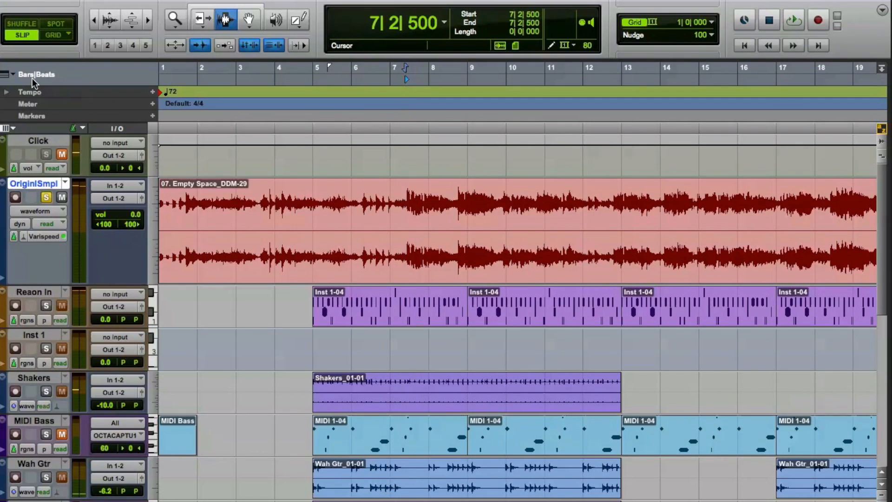
pyautogui.press('t')
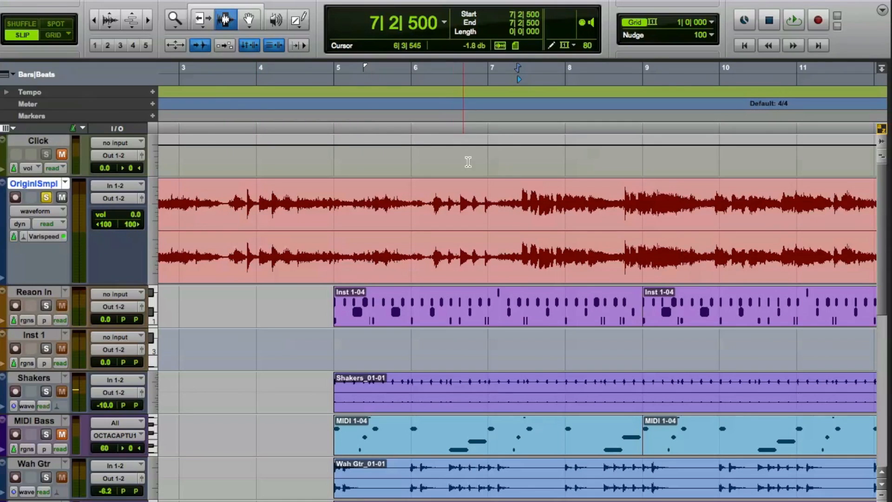
pyautogui.press('b')
pyautogui.doubleClick(571, 246)
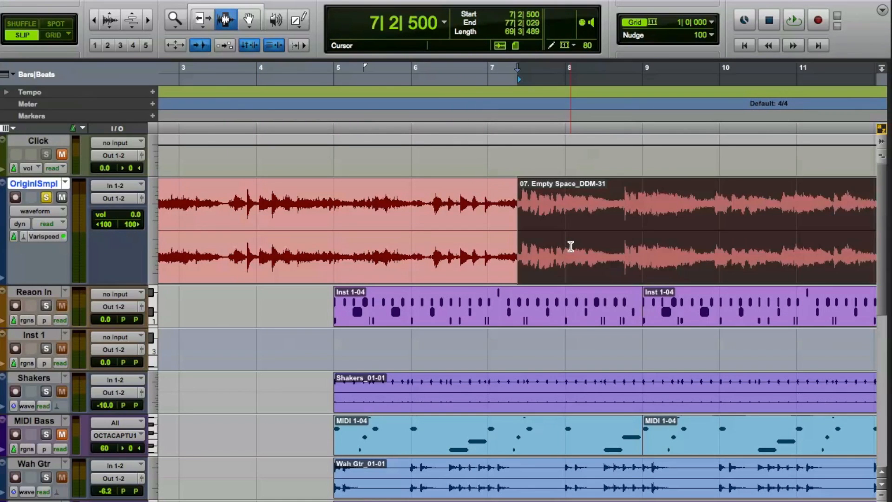
pyautogui.press('Delete')
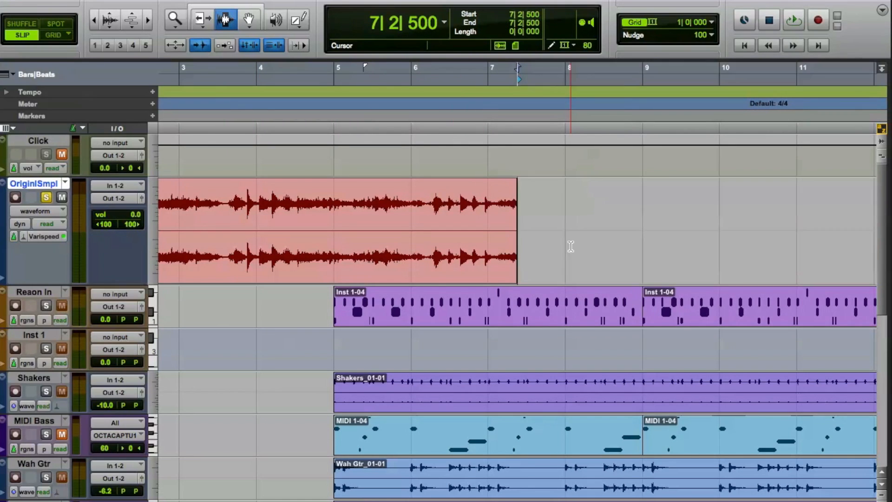
# Play the shortened clip from the start and separate it at the note onsets 1|1|127, 1|1|783, 1|2|458 and 1|3|158
pyautogui.press('Return')
pyautogui.press('space')
pyautogui.press('super+bracketright')
pyautogui.press('super+bracketright')
pyautogui.press('super+bracketright')
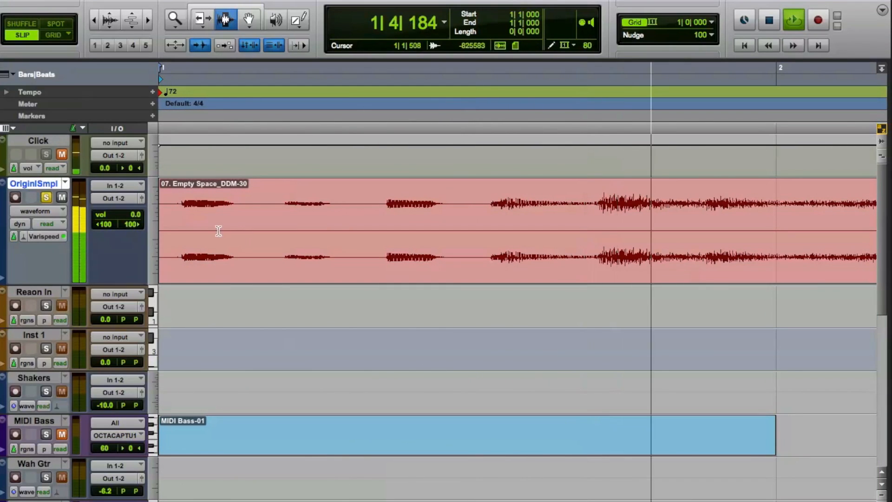
pyautogui.press('space')
pyautogui.click(179, 209)
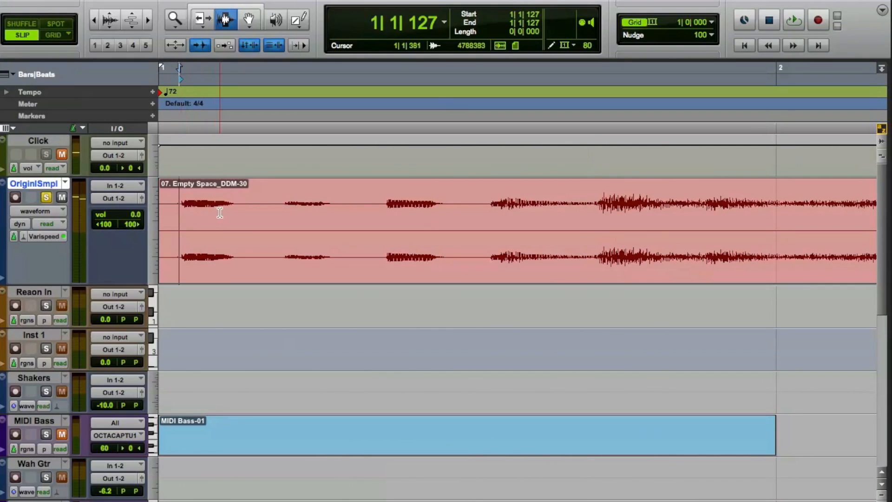
pyautogui.press('super+e')
pyautogui.click(284, 210)
pyautogui.press('super+e')
pyautogui.click(386, 209)
pyautogui.press('super+e')
pyautogui.click(493, 209)
pyautogui.press('super+e')
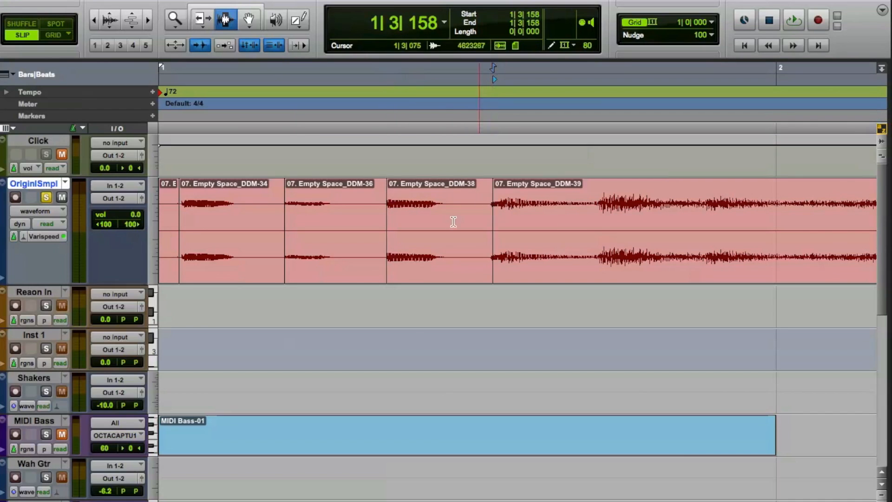
# Audition the separated note slices one by one with the Grabber tool, ending with the long remaining clip
pyautogui.click(249, 21)
pyautogui.click(251, 269)
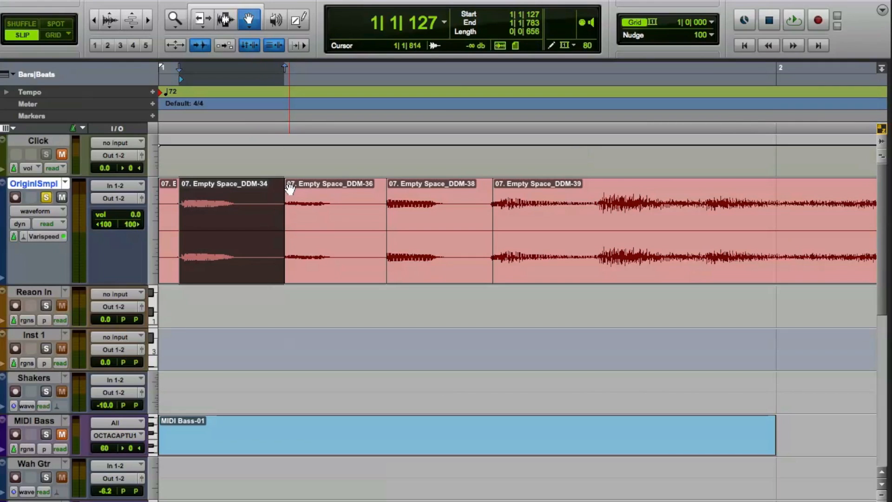
pyautogui.press('space')
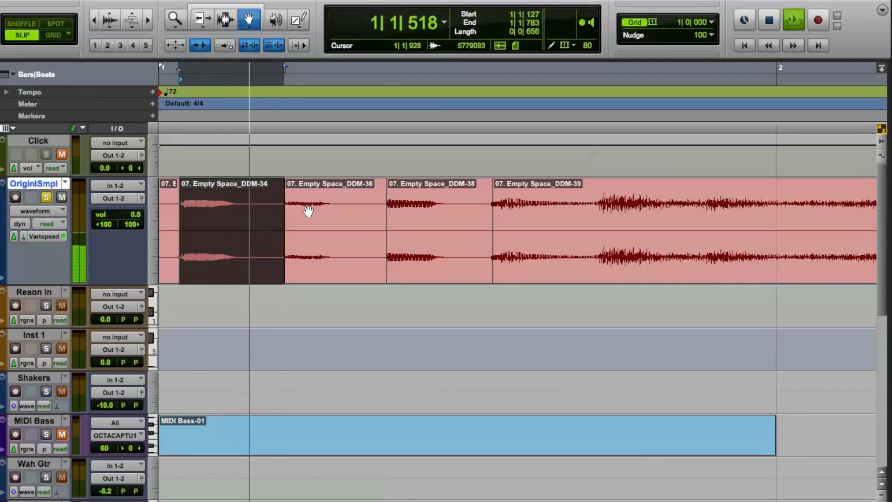
pyautogui.click(317, 261)
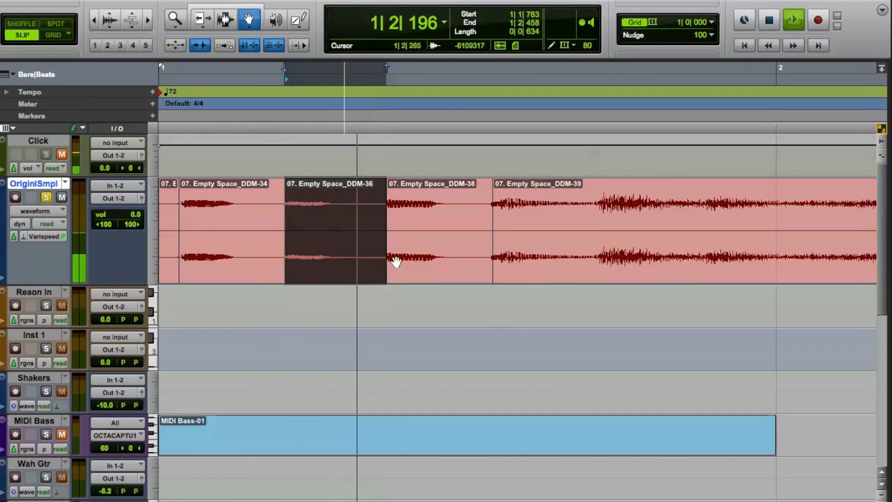
pyautogui.click(395, 260)
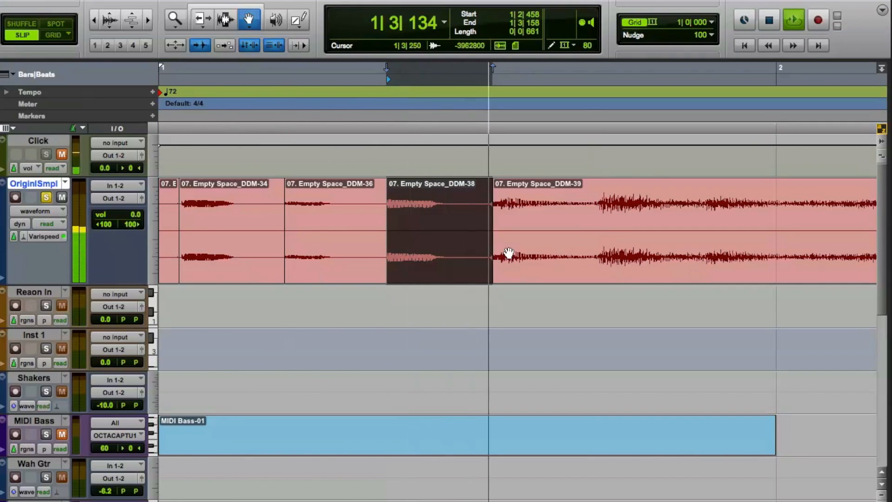
pyautogui.press('space')
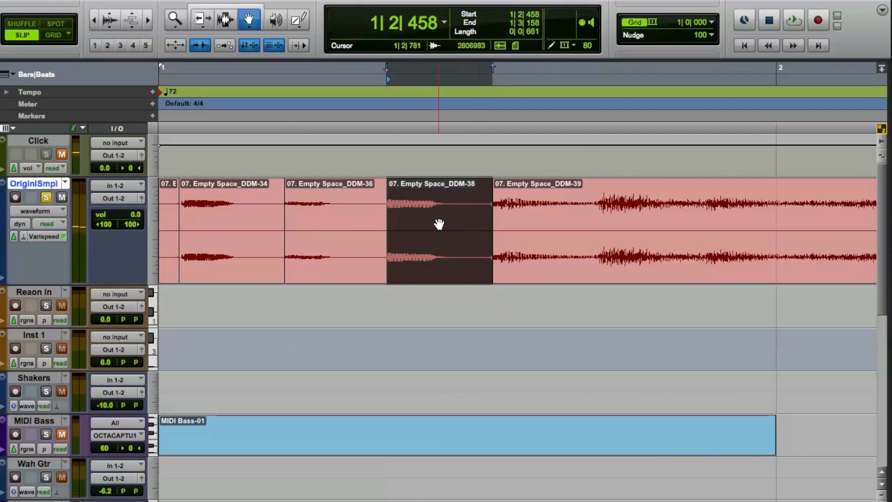
pyautogui.click(517, 242)
pyautogui.press('space')
pyautogui.press('space')
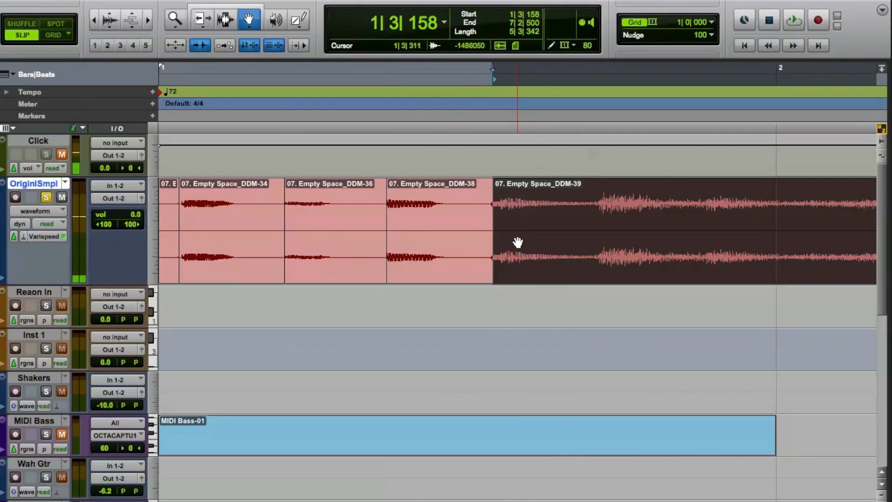
# Delete the short silent piece before the first note slice and play that slice
pyautogui.click(177, 254)
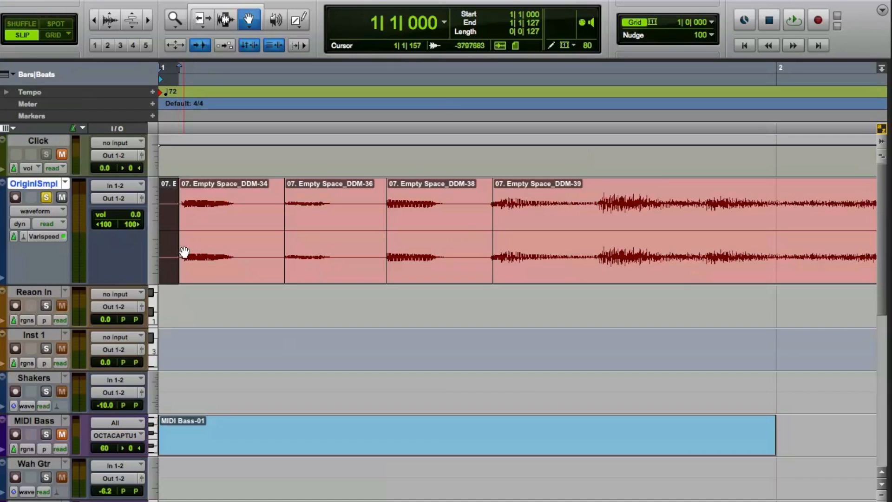
pyautogui.press('Delete')
pyautogui.click(233, 275)
pyautogui.press('space')
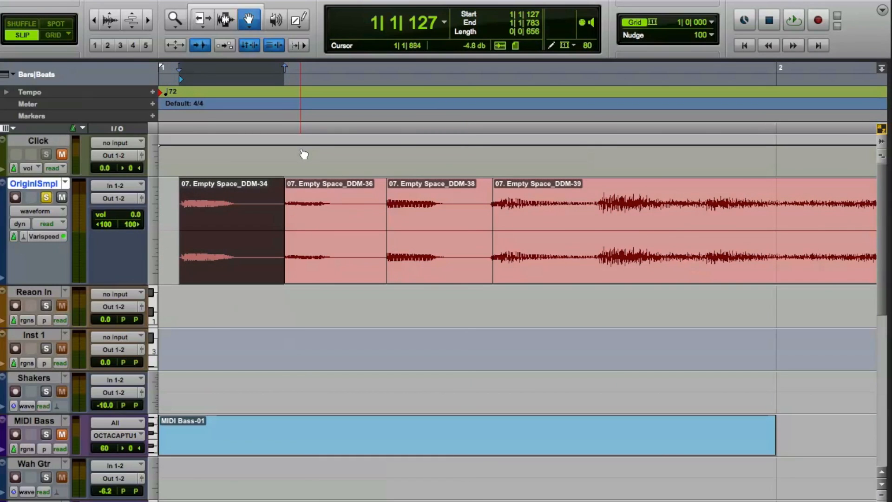
pyautogui.press('r')
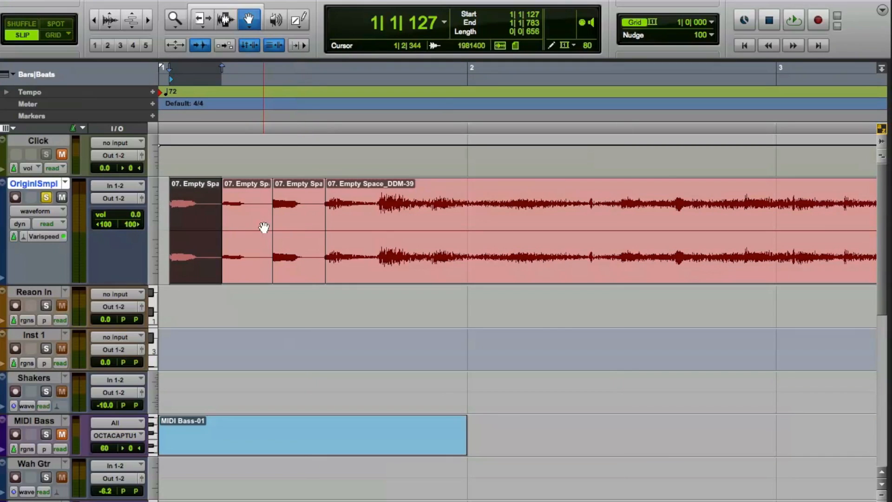
# Undo the note slicing, move the whole clip to start at 1|1|000, and play it back
pyautogui.hotkey('ctrl', 'z')
pyautogui.hotkey('ctrl', 'z')
pyautogui.hotkey('ctrl', 'z')
pyautogui.hotkey('ctrl', 'z')
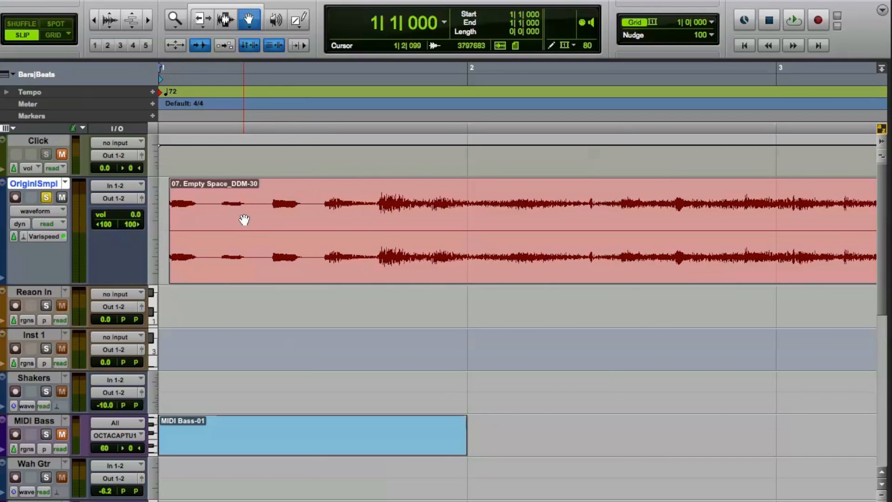
pyautogui.moveTo(271, 253); pyautogui.dragTo(195, 245)
pyautogui.press('space')
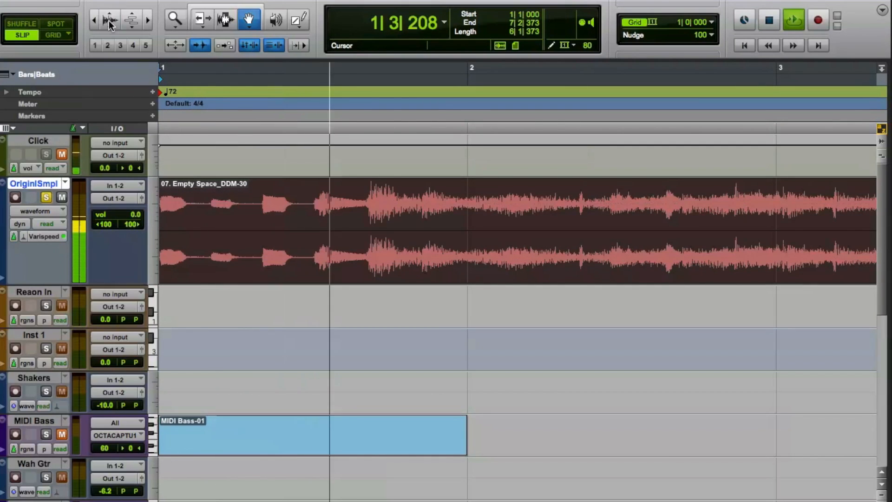
pyautogui.press('space')
# Split the clip at 1|3|696, where the louder section begins, and delete the part before it
pyautogui.press('Escape')
pyautogui.press('Escape')
pyautogui.press('Escape')
pyautogui.press('Escape')
pyautogui.press('Escape')
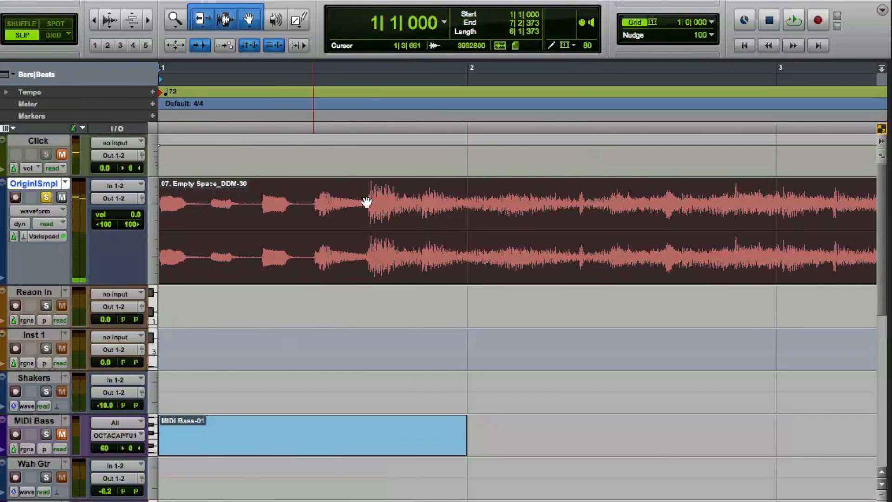
pyautogui.press('Escape')
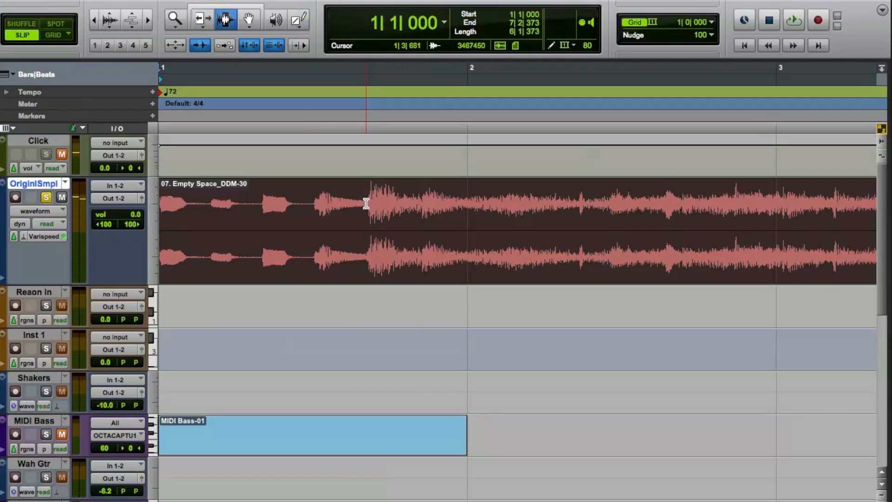
pyautogui.click(366, 203)
pyautogui.hotkey('ctrl', ']')
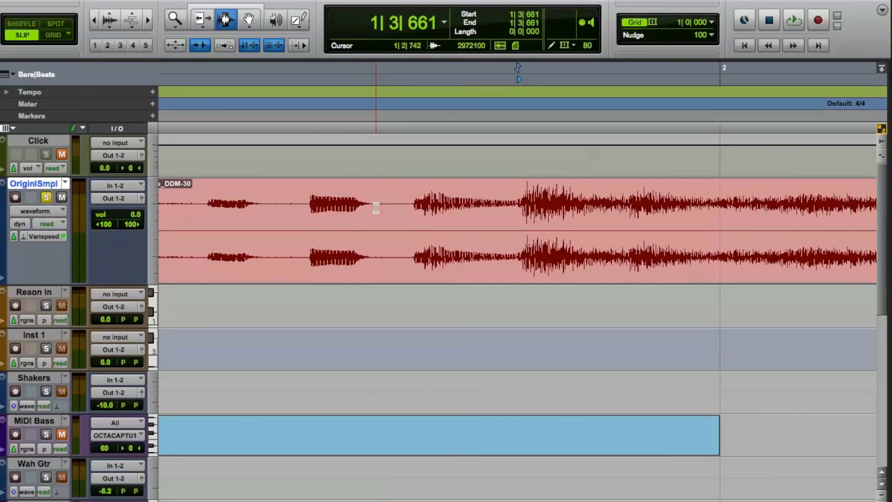
pyautogui.click(522, 204)
pyautogui.press('space')
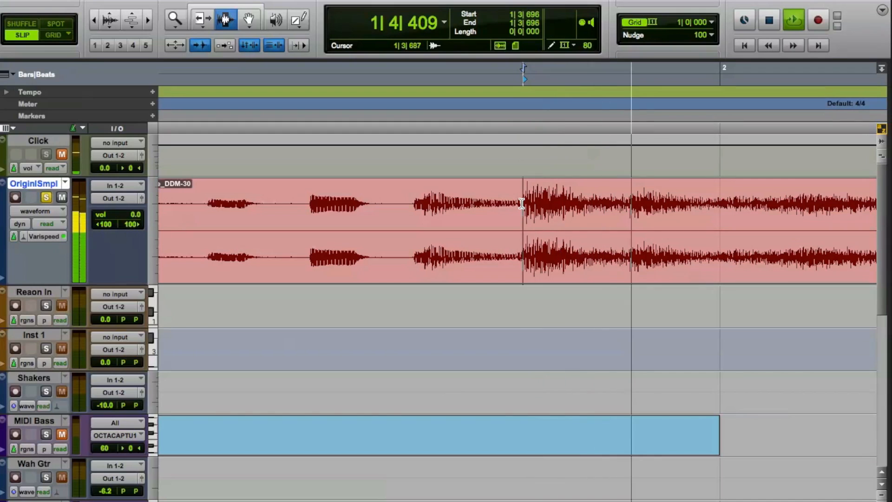
pyautogui.press('space')
pyautogui.hotkey('ctrl', 'e')
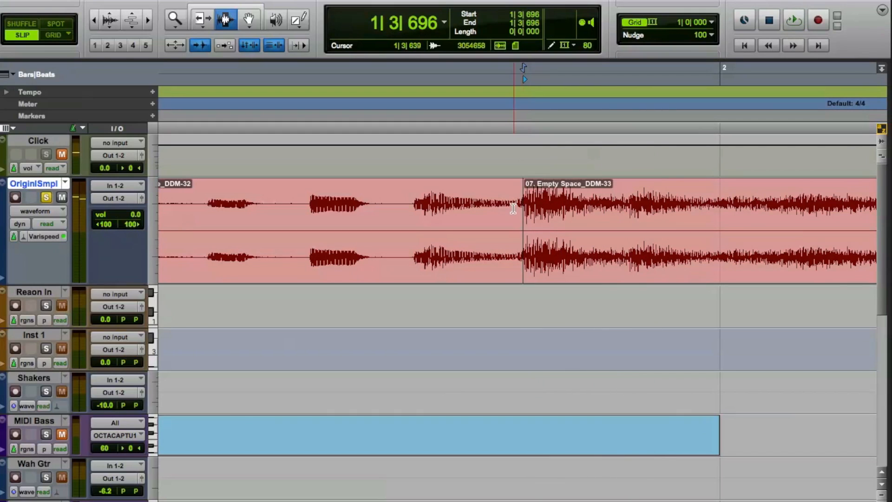
pyautogui.doubleClick(488, 268)
pyautogui.press('Delete')
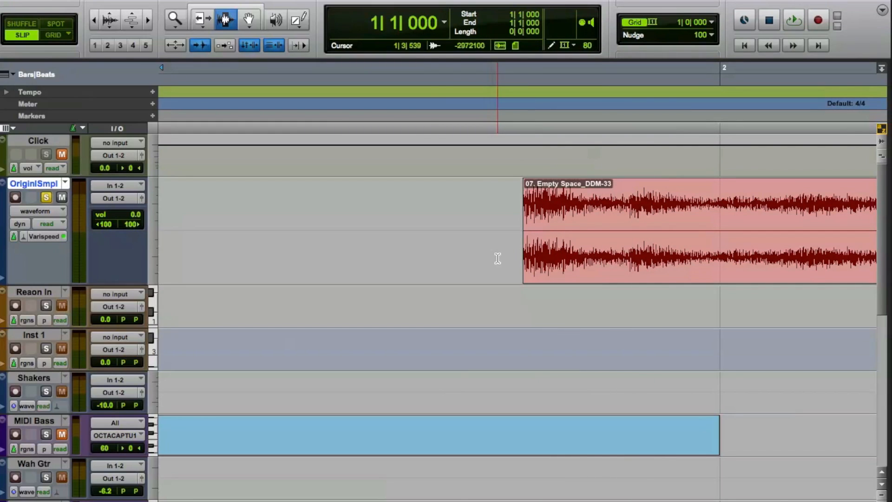
# Move the remaining clip to the session start at 1|1|000 with the Grabber tool and play it
pyautogui.hotkey('ctrl', '[')
pyautogui.hotkey('ctrl', '[')
pyautogui.hotkey('ctrl', '[')
pyautogui.click(258, 31)
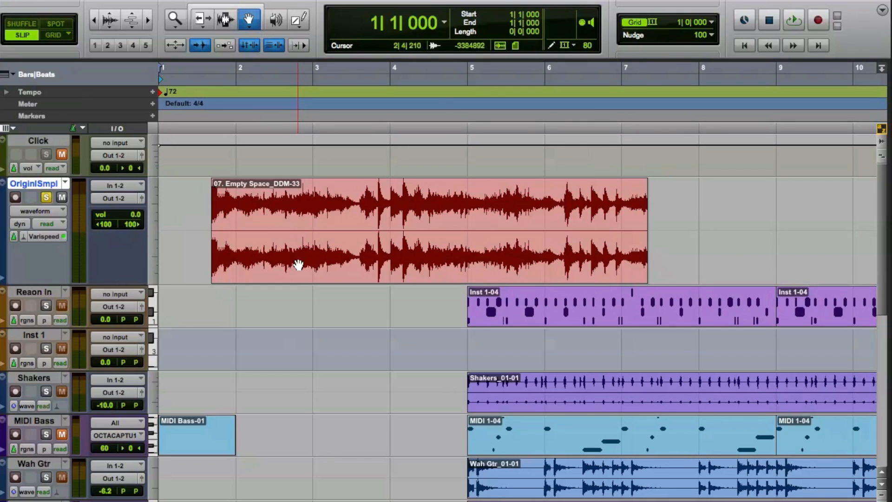
pyautogui.moveTo(299, 265); pyautogui.dragTo(167, 264)
pyautogui.press('space')
pyautogui.hotkey('ctrl', ']')
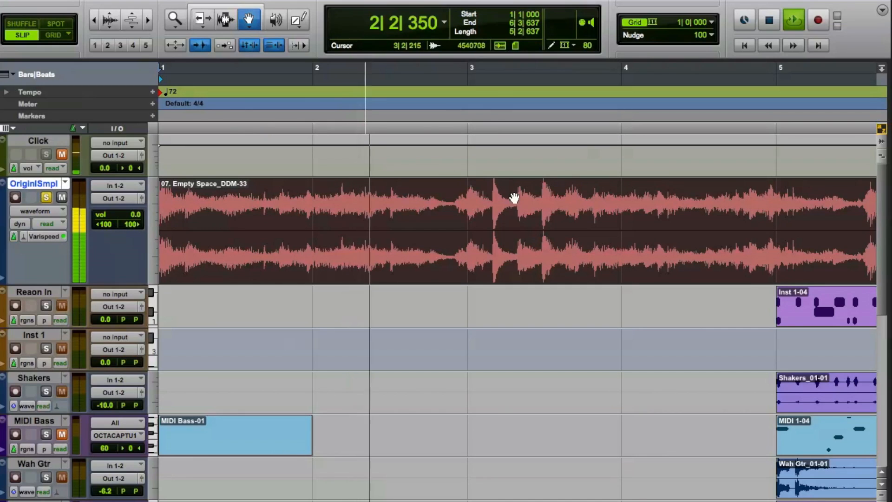
# Separate the clip in the quiet gap at 2|4|753 with the Selector tool and delete everything after it
pyautogui.hotkey('ctrl', '7')
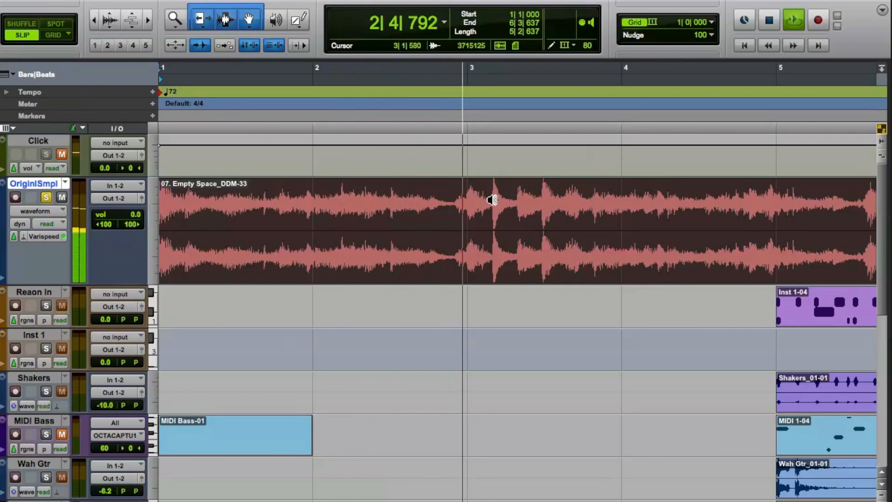
pyautogui.press('Escape')
pyautogui.press('Escape')
pyautogui.press('Escape')
pyautogui.press('Escape')
pyautogui.press('Escape')
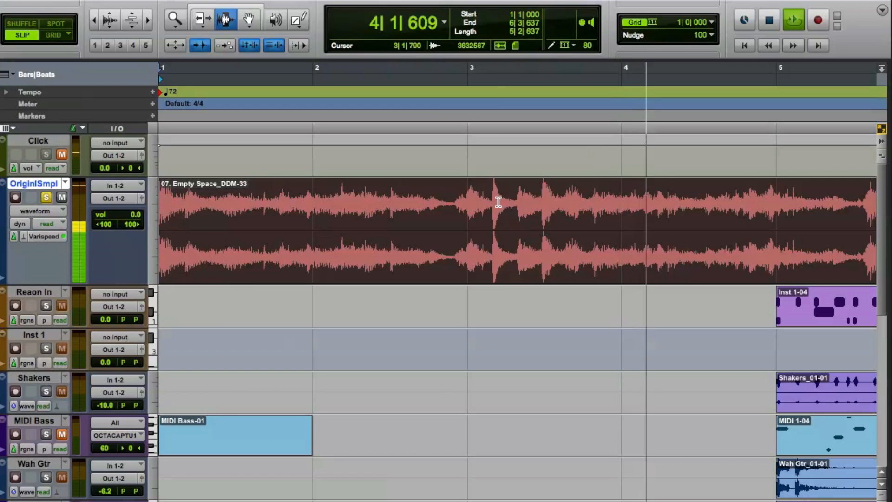
pyautogui.press('space')
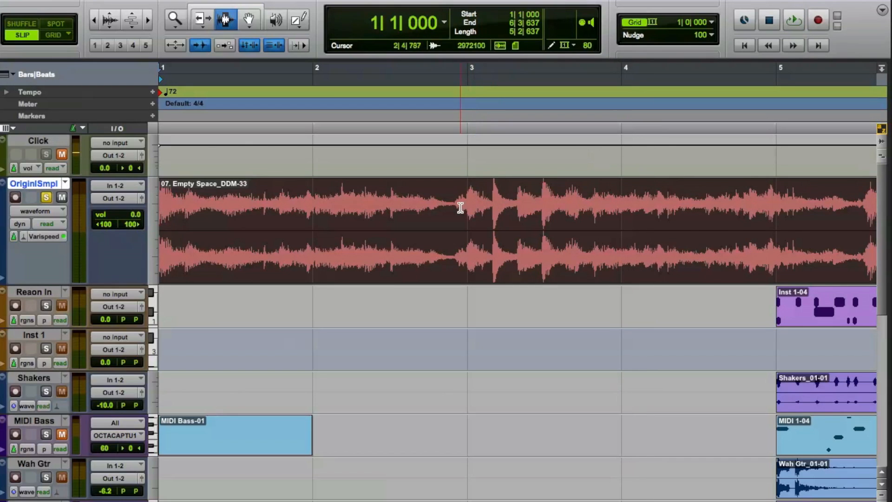
pyautogui.moveTo(458, 208); pyautogui.dragTo(816, 211)
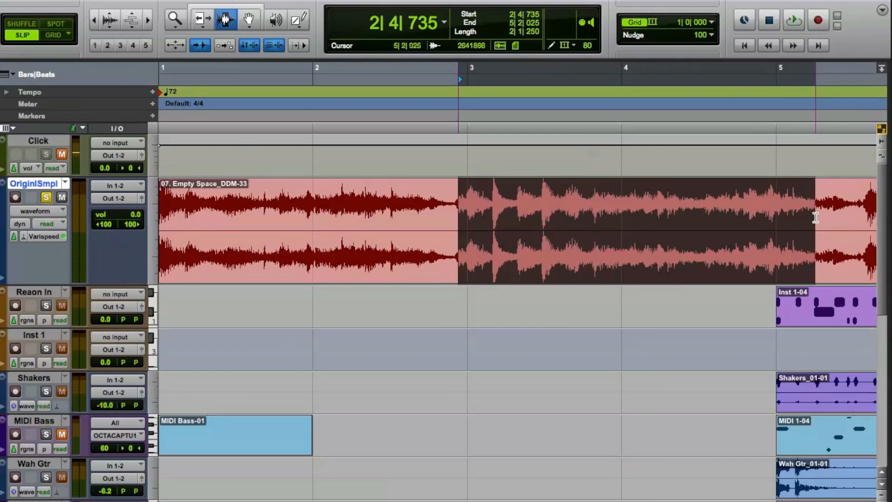
pyautogui.click(459, 232)
pyautogui.press('super+e')
pyautogui.doubleClick(536, 255)
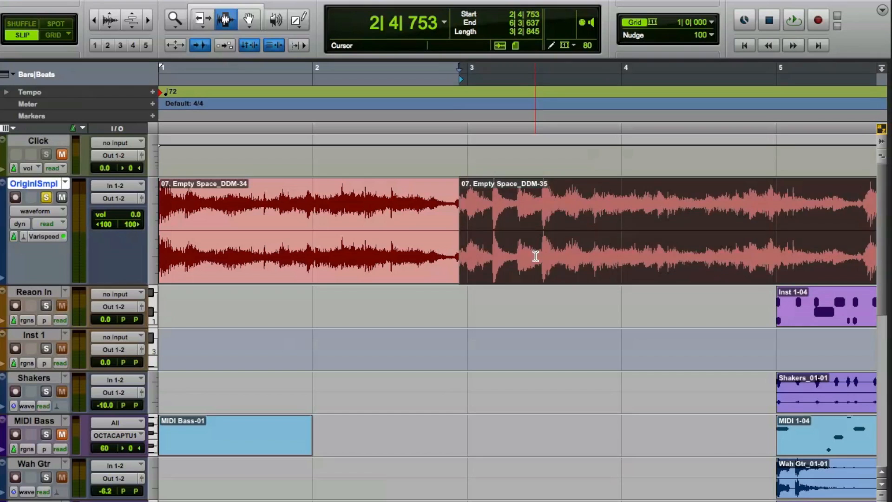
pyautogui.press('Delete')
pyautogui.press('Return')
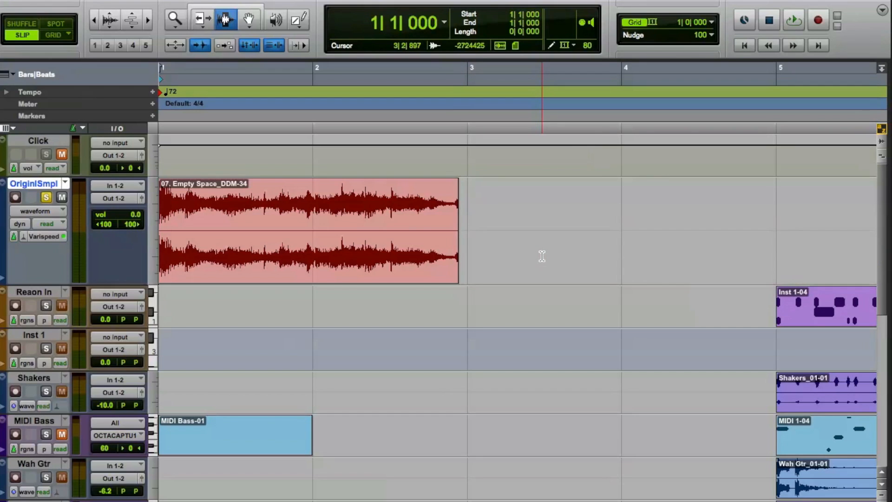
# Play the shortened clip, and extend its end to 3|4|045 with the Trim tool
pyautogui.press('space')
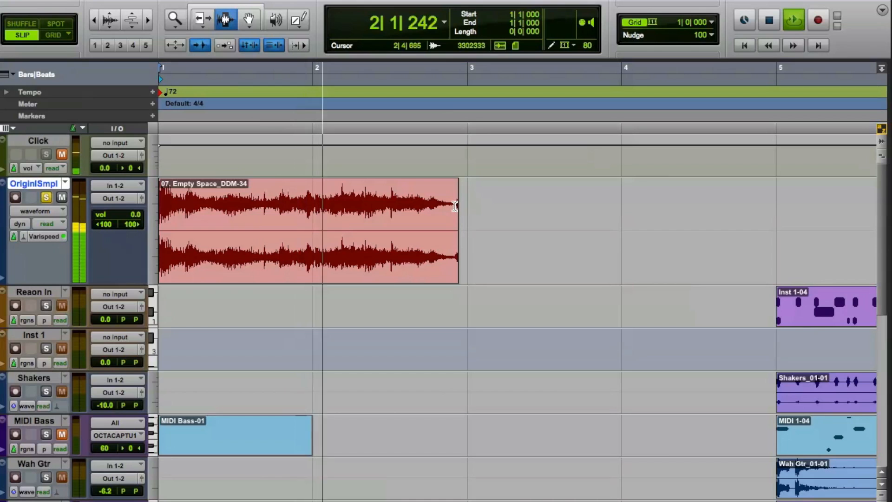
pyautogui.click(194, 23)
pyautogui.press('space')
pyautogui.moveTo(458, 228); pyautogui.dragTo(584, 223)
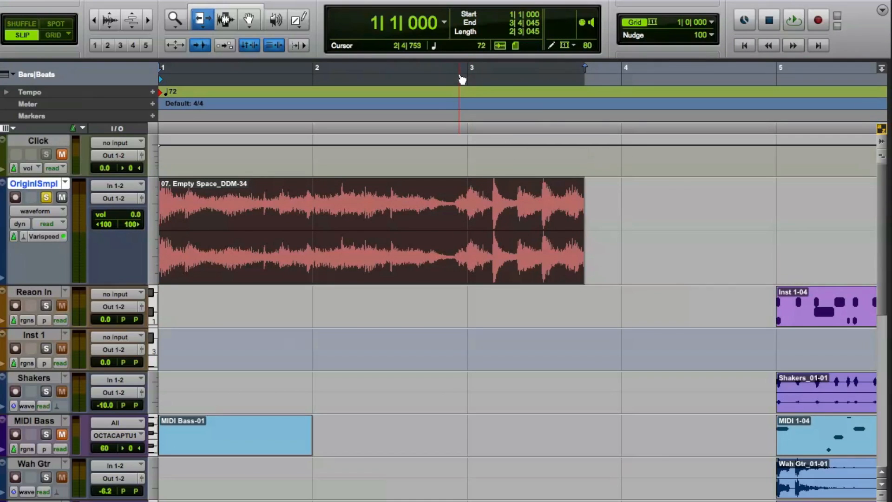
# Play the end of the Empty Space clip, shorten it to 3|3|568 with the Trim tool, and play it again
pyautogui.press('space')
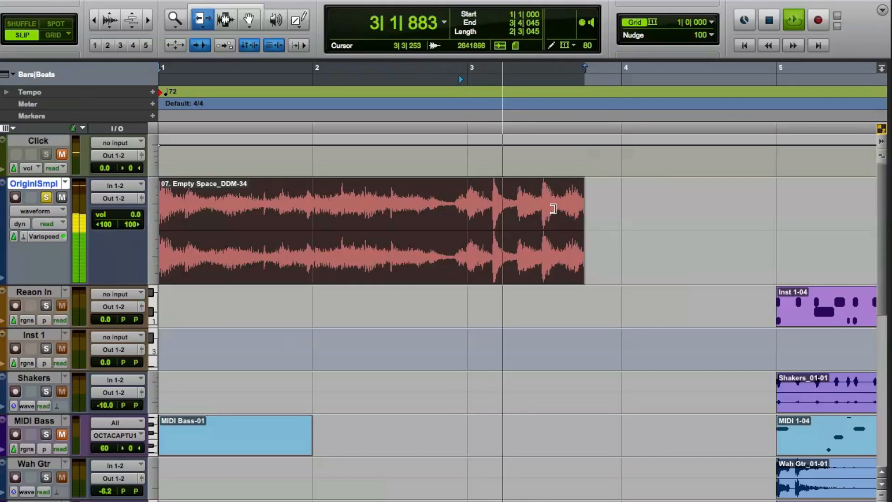
pyautogui.press('space')
pyautogui.moveTo(567, 217); pyautogui.dragTo(566, 216)
pyautogui.press('space')
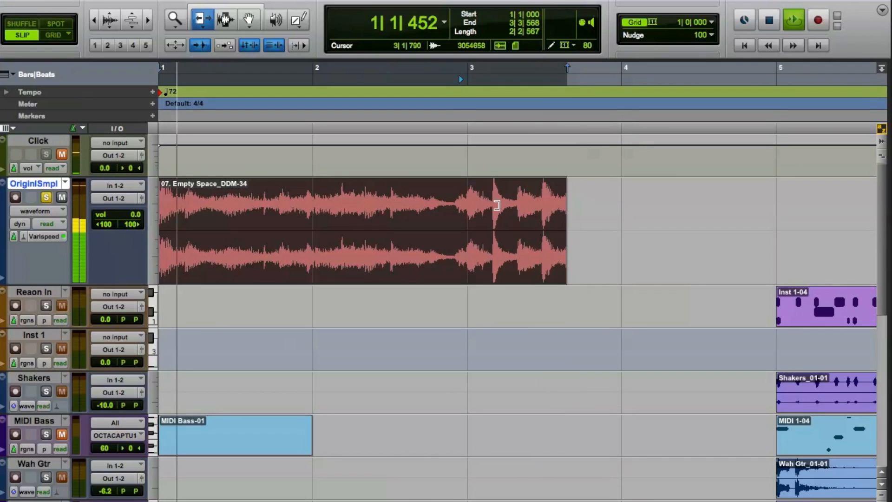
pyautogui.press('space')
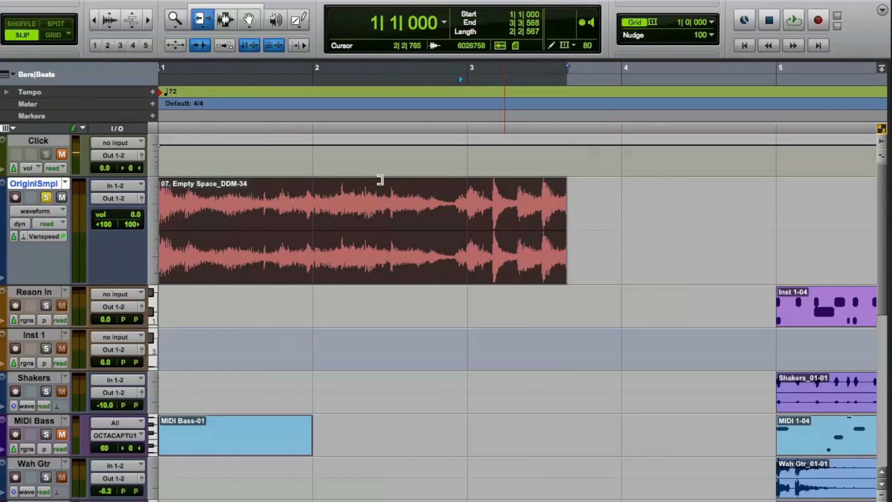
# Fine-trim the clip's end to 3|3|533, check it by playback, and switch editing to Grid mode
pyautogui.press('t')
pyautogui.hscroll(6, 614, 221)
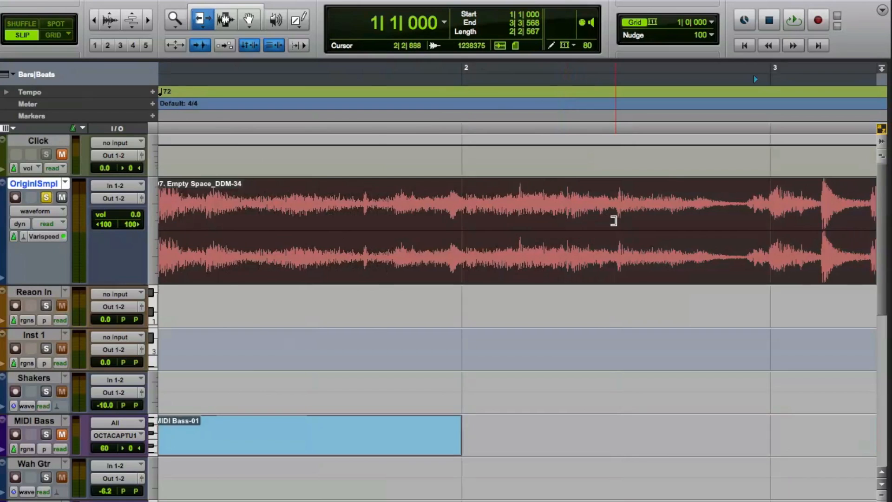
pyautogui.click(568, 221)
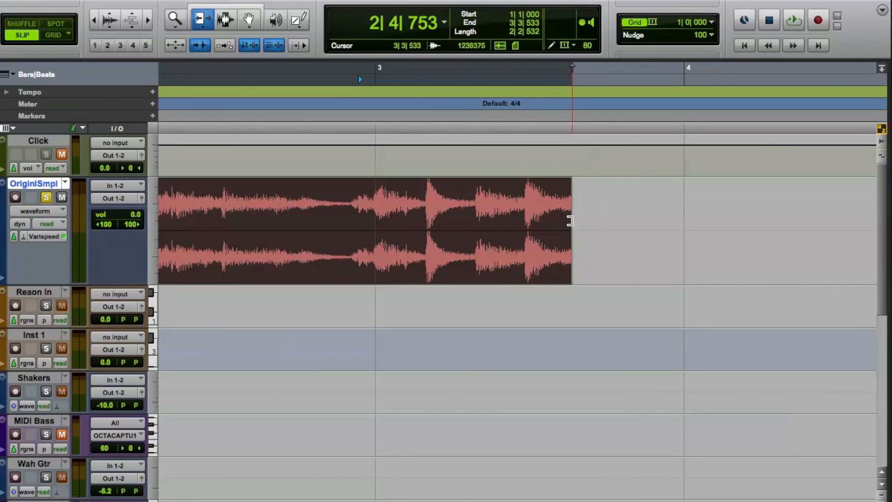
pyautogui.press('space')
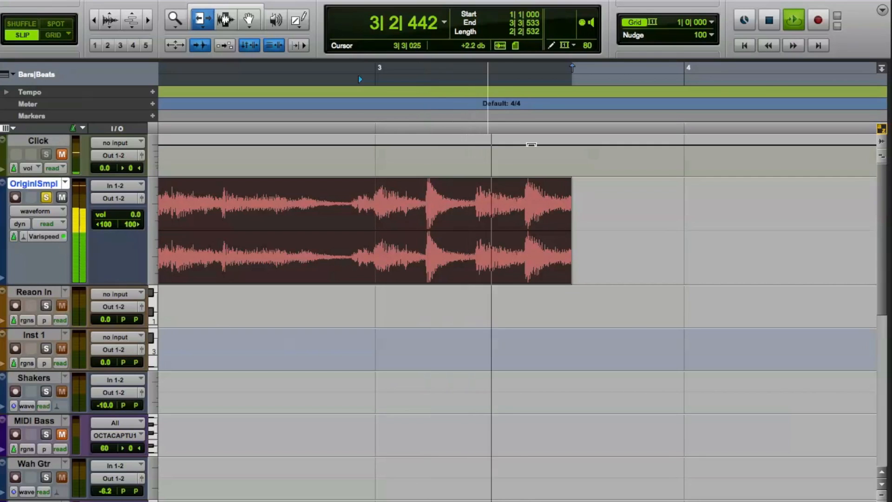
pyautogui.press('space')
pyautogui.press('r')
pyautogui.press('r')
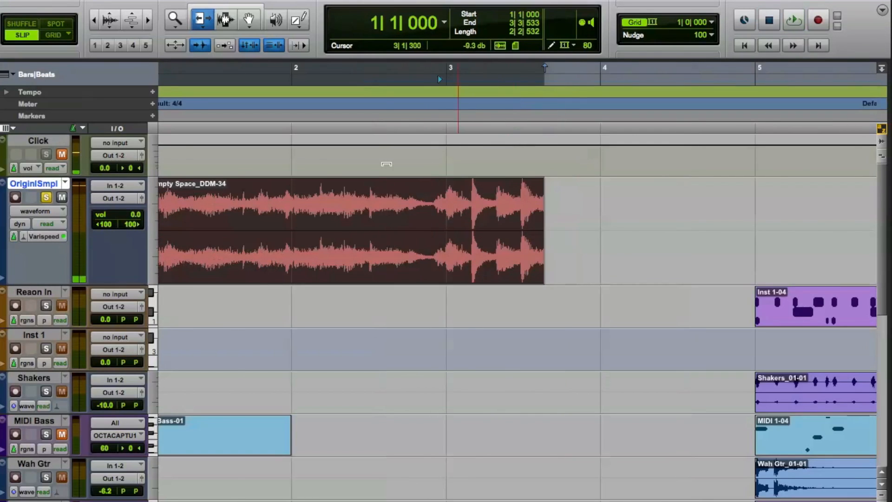
pyautogui.click(52, 35)
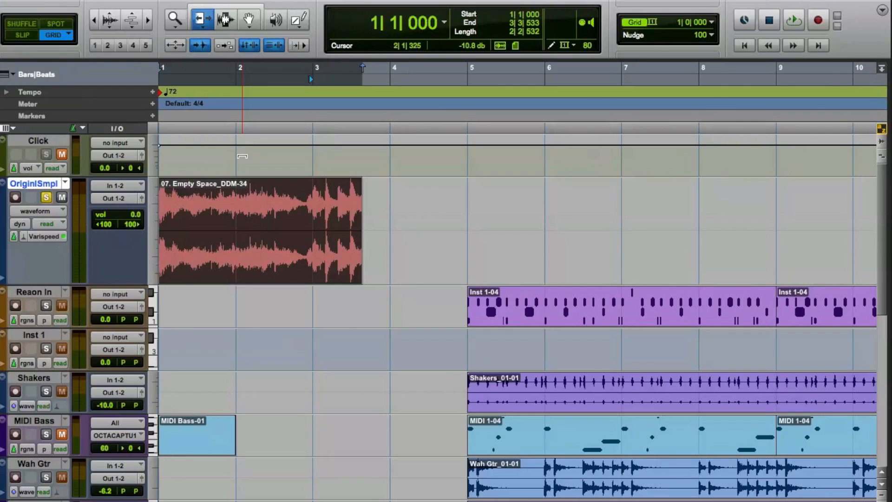
# Reactivate the CLA-2A and AIR Kill EQ inserts on the OriginlSmpl track and listen to the sample in the Edit window
pyautogui.press('super+equal')
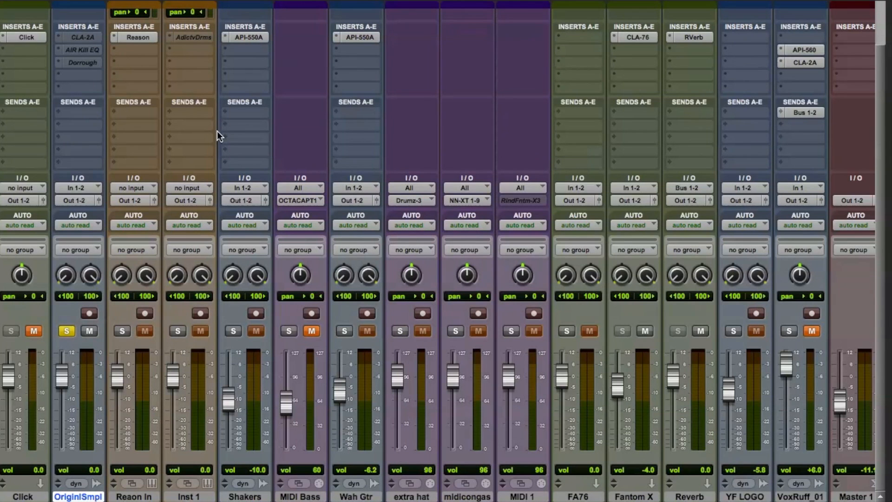
pyautogui.scroll(3, 221, 127)
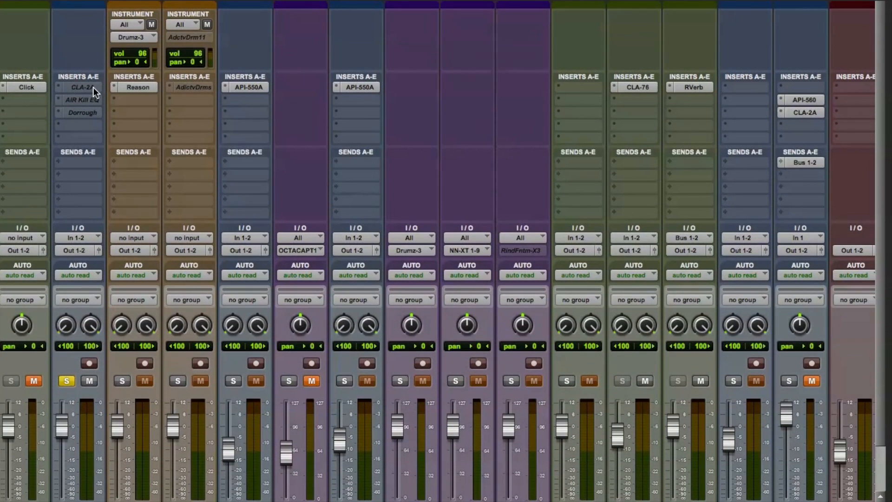
pyautogui.click(83, 87)
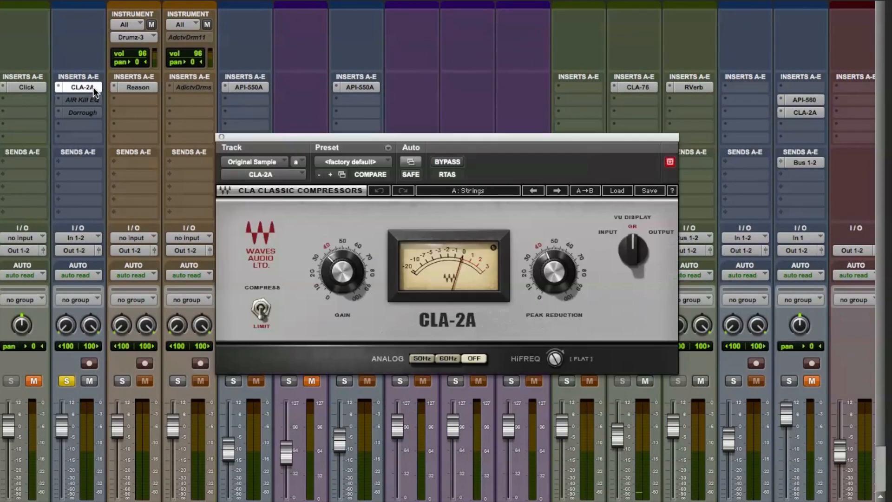
pyautogui.moveTo(430, 138); pyautogui.dragTo(412, 133)
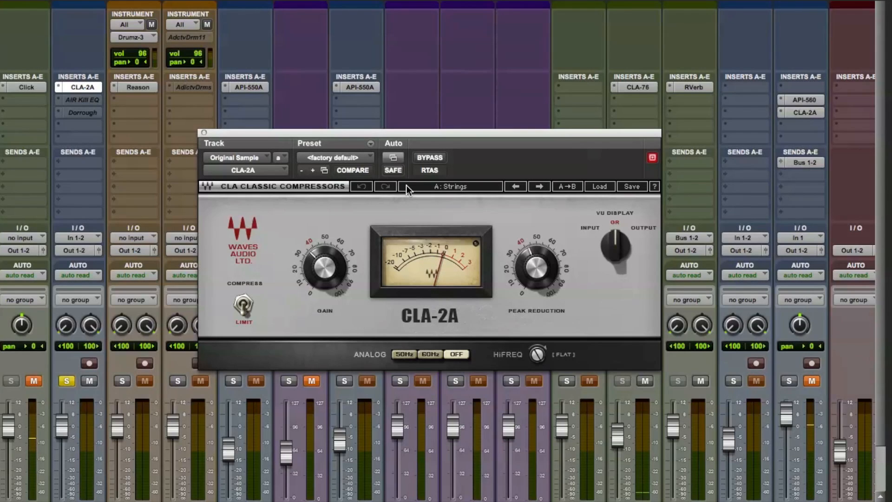
pyautogui.click(91, 104)
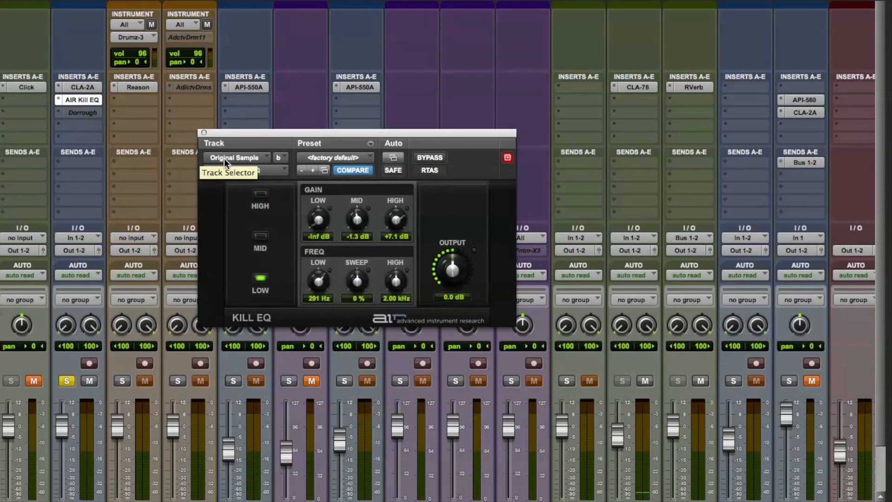
pyautogui.press('super+equal')
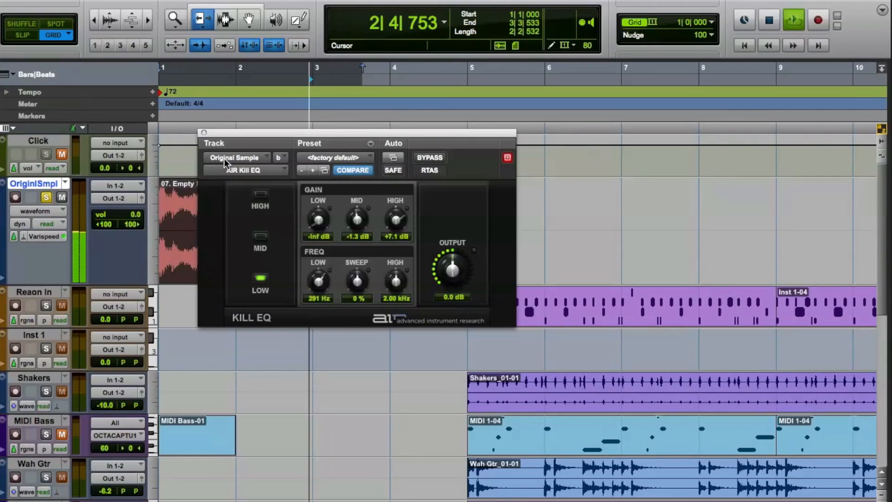
pyautogui.click(204, 133)
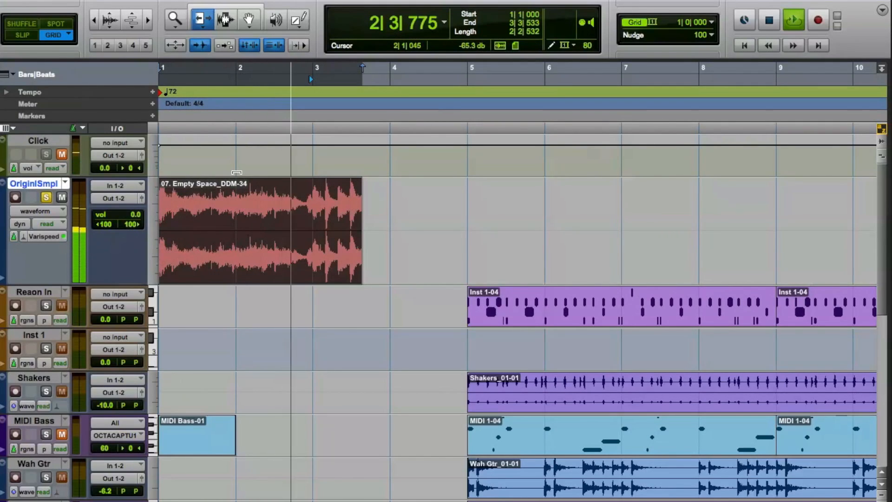
pyautogui.press('space')
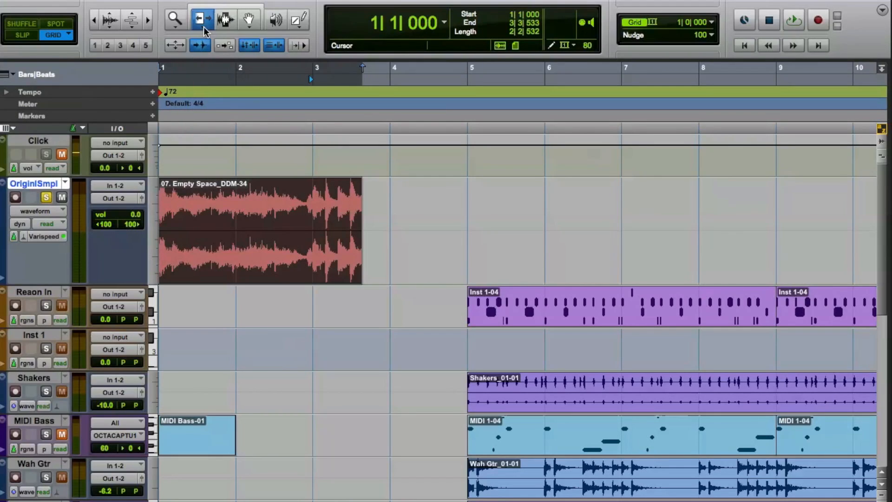
# Choose Varispeed as the Elastic Audio algorithm for the OriginlSmpl track and close its plug-in window
pyautogui.click(45, 236)
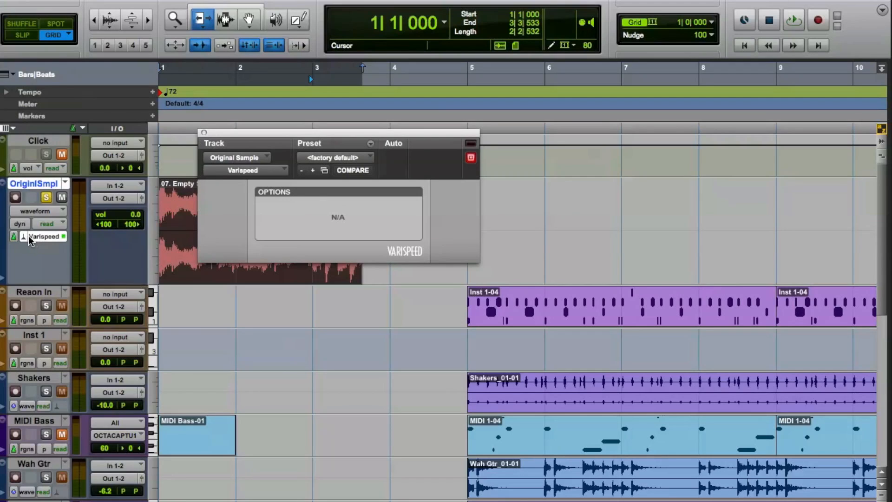
pyautogui.click(25, 238)
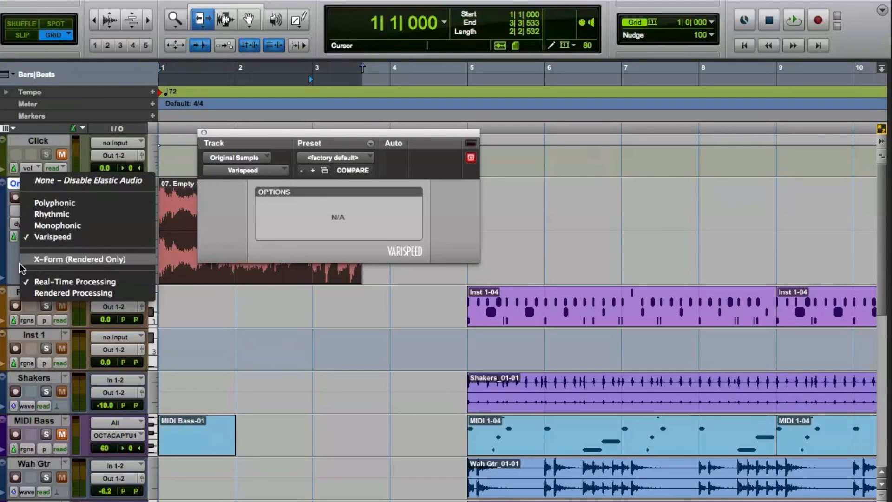
pyautogui.click(47, 237)
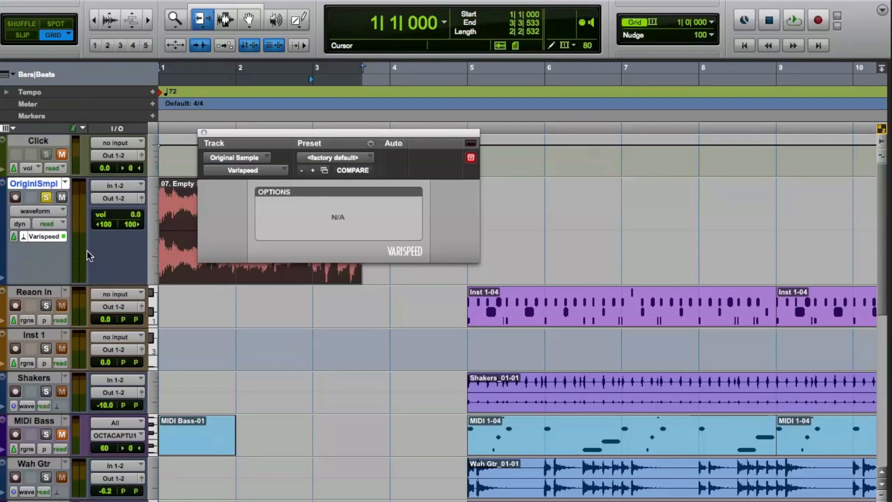
pyautogui.click(204, 133)
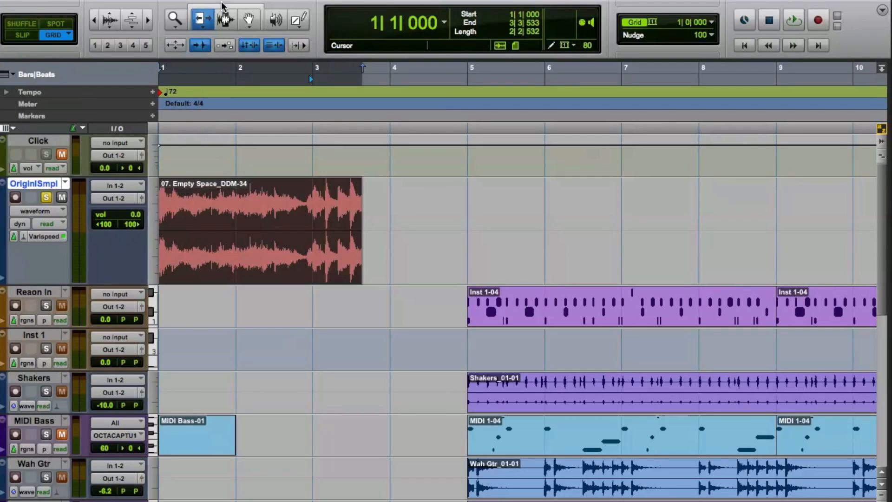
# Compress the clip's end to 3|1|000 with the TCE Trim tool so it spans two bars, and play it
pyautogui.click(205, 27)
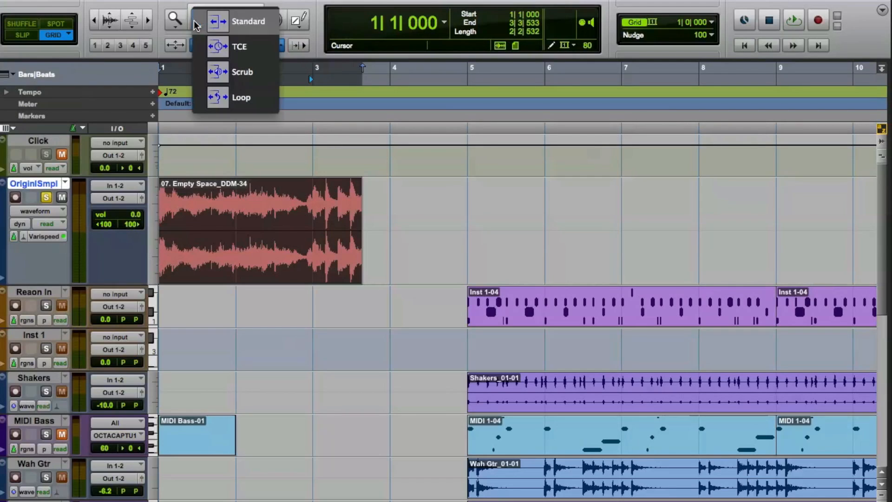
pyautogui.click(228, 47)
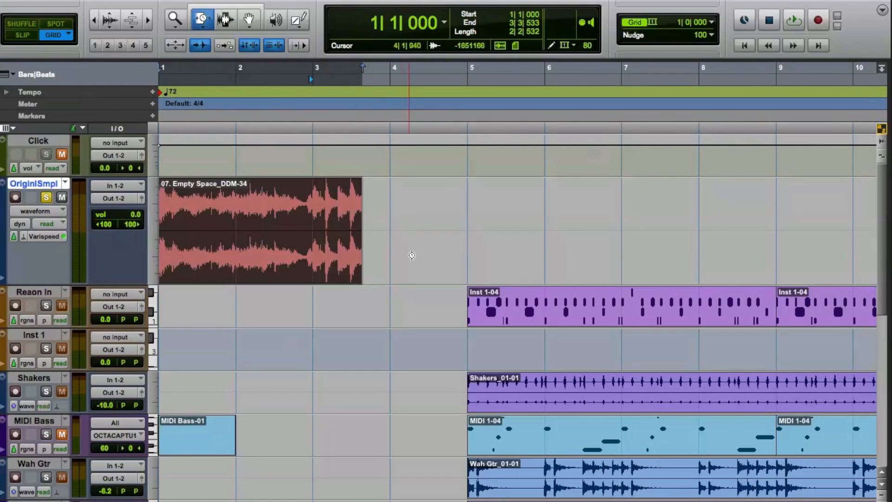
pyautogui.moveTo(361, 227); pyautogui.dragTo(327, 229)
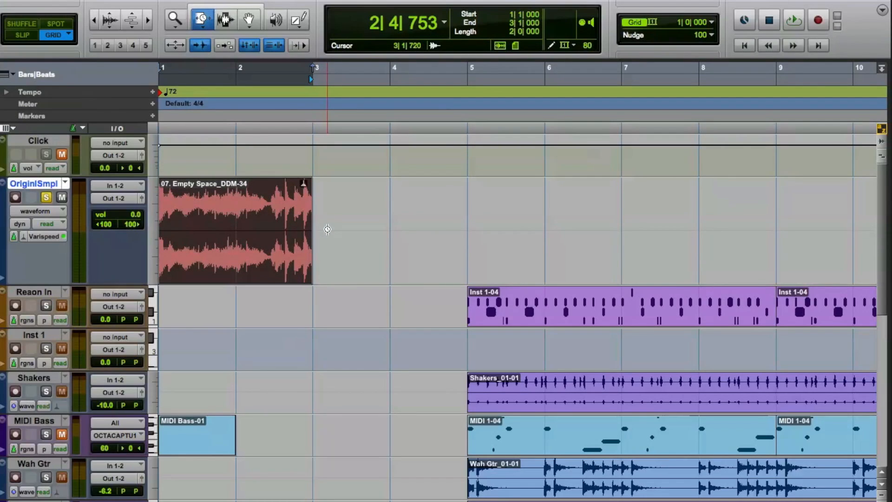
pyautogui.press('space')
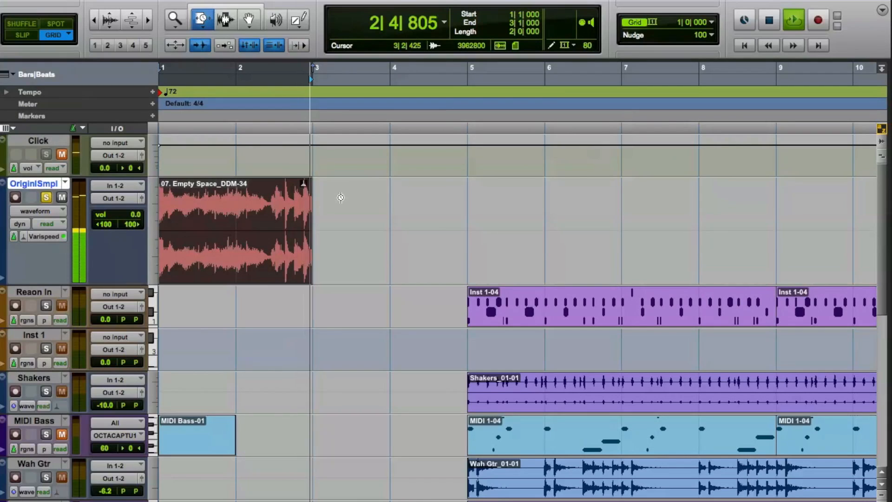
pyautogui.press('space')
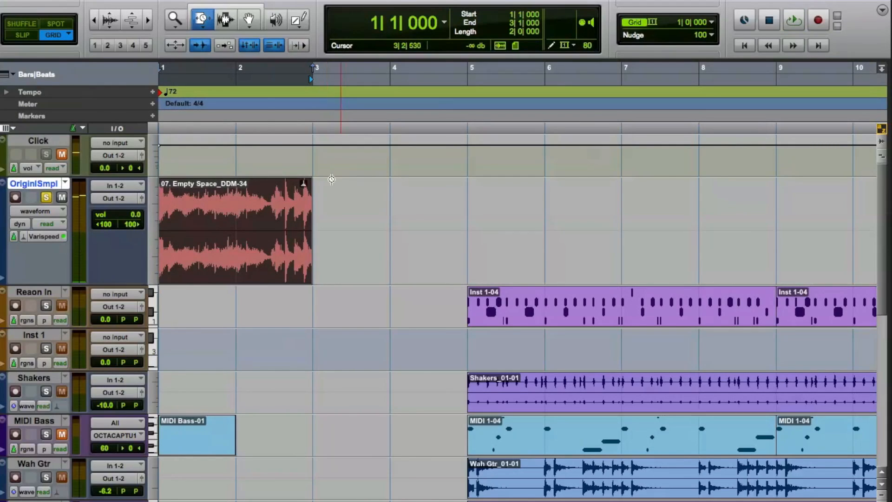
# Switch the sample track to the 07. Empty Space_DDM (1) playlist, solo it, and play its first two bars
pyautogui.click(65, 183)
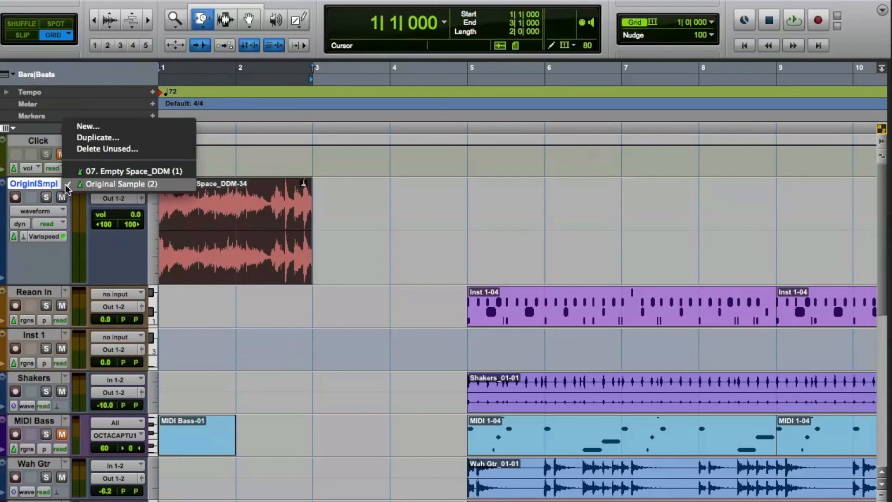
pyautogui.click(83, 170)
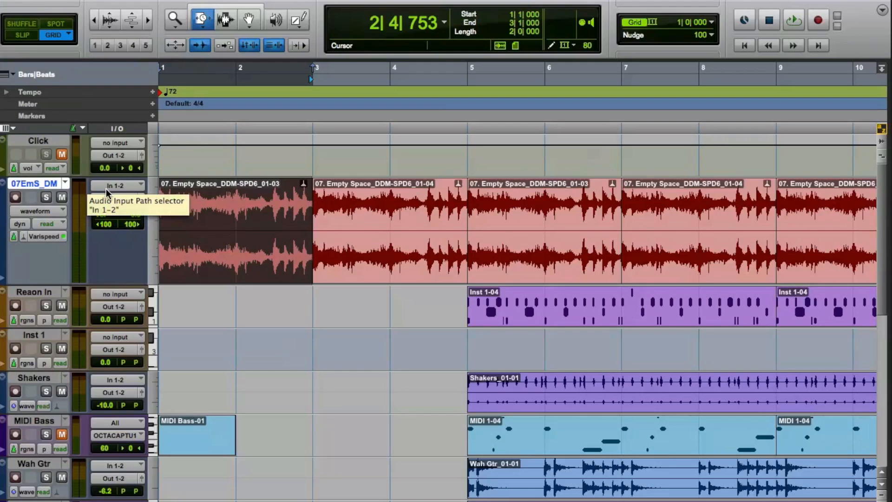
pyautogui.click(46, 197)
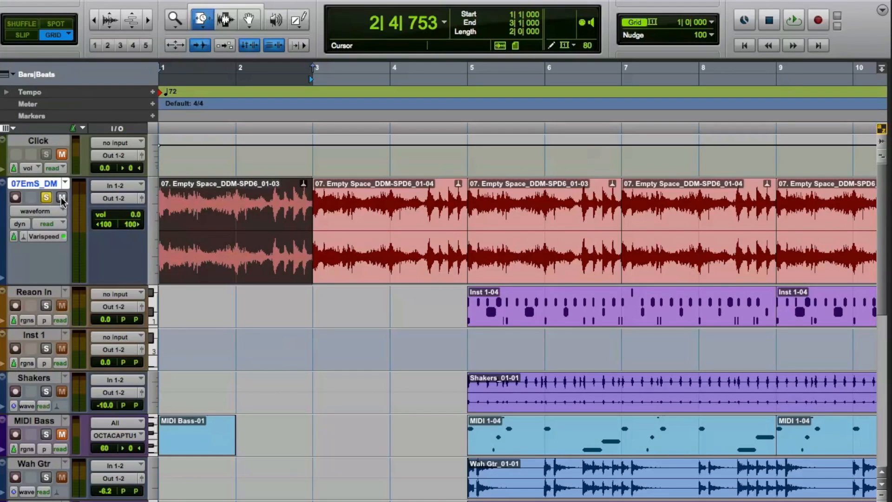
pyautogui.press('space')
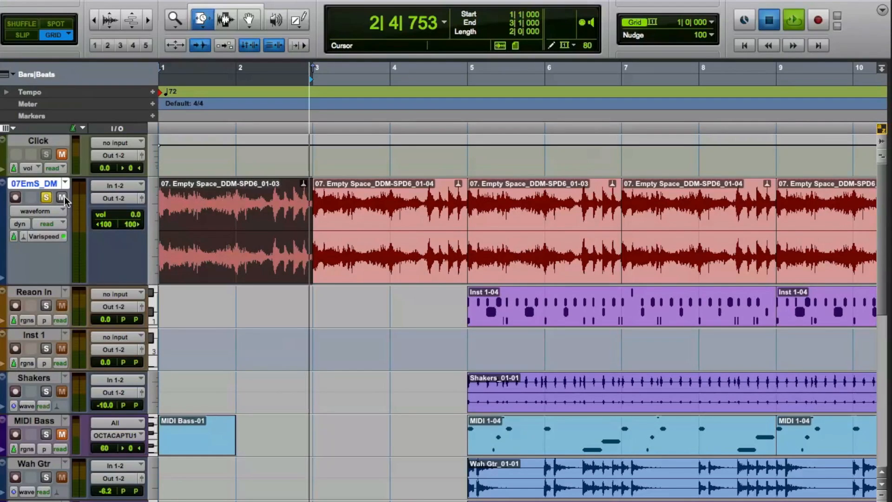
pyautogui.press('space')
pyautogui.press('space')
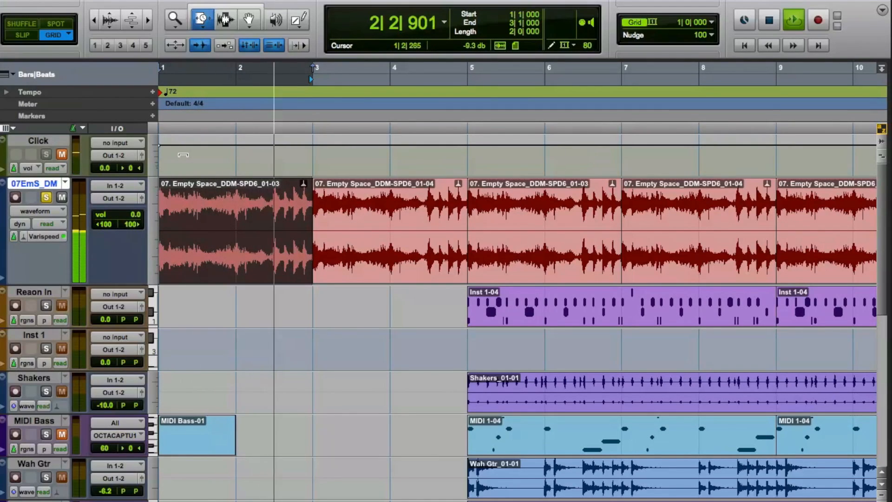
pyautogui.press('space')
# Solo the Reaon In track instead of the sample, return the Trim tool to Standard, and play the Inst 1-04 clip at bar 5
pyautogui.click(46, 199)
pyautogui.click(46, 305)
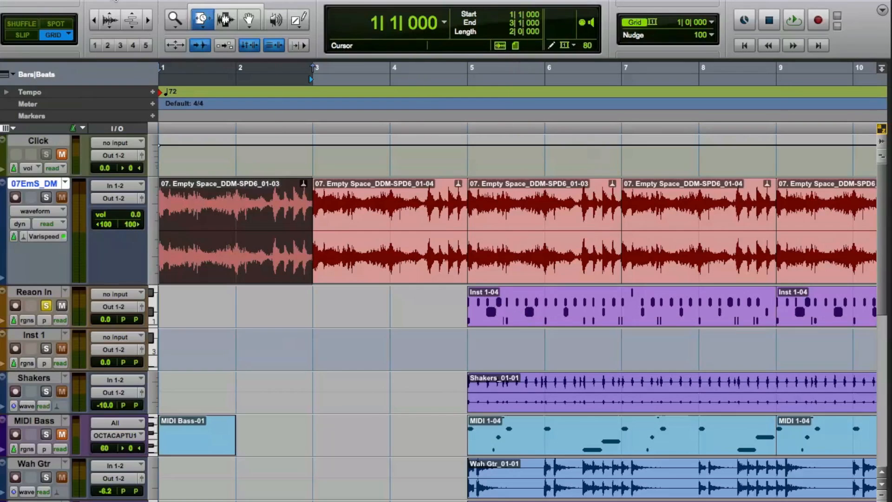
pyautogui.click(214, 28)
pyautogui.click(214, 28)
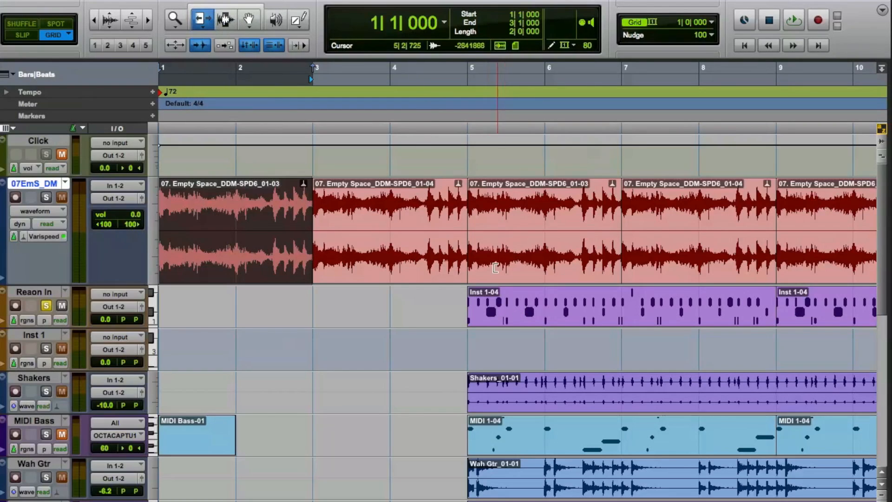
pyautogui.click(249, 20)
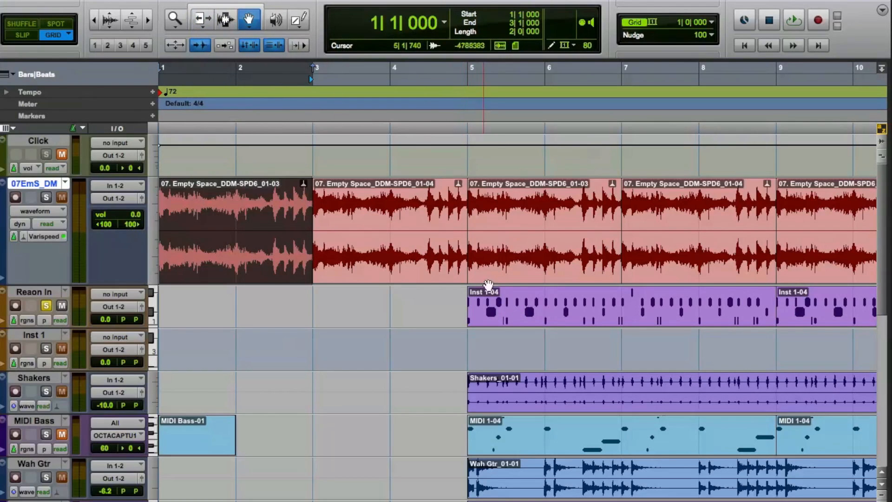
pyautogui.click(496, 306)
pyautogui.press('space')
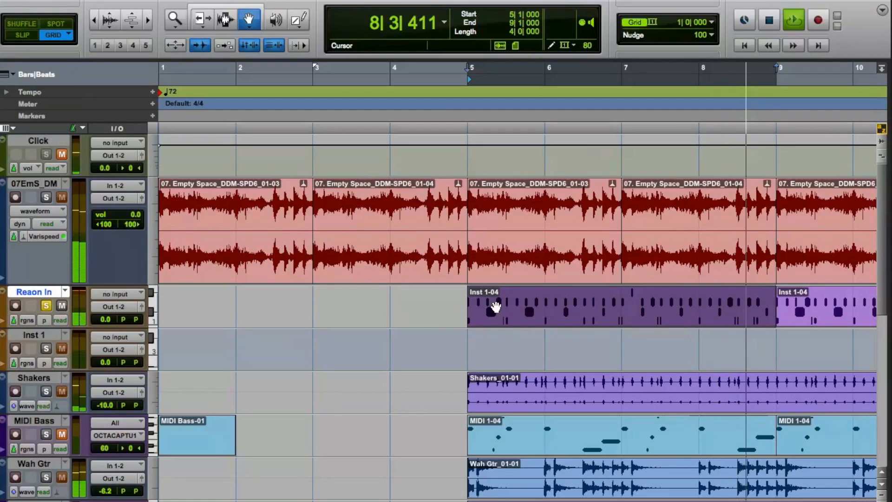
pyautogui.press('space')
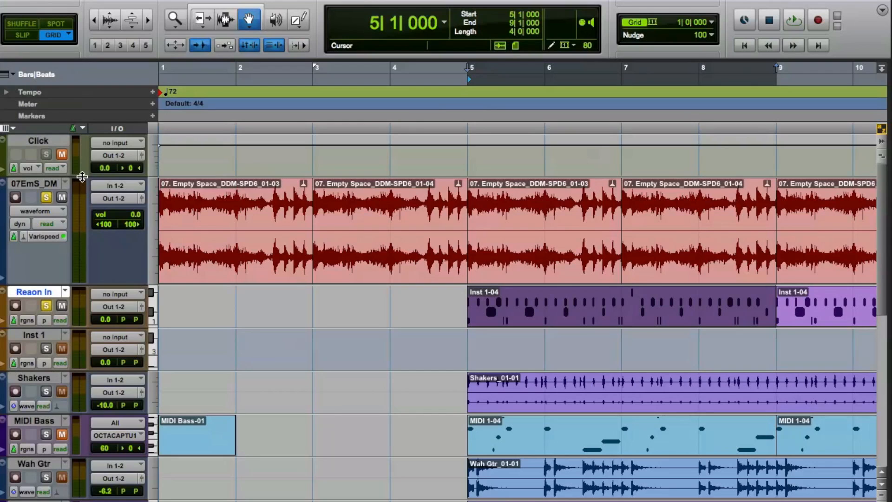
# Play bars 5 to 9 with the sample and Reaon In tracks soloed, clear both solos, and open the Mix window
pyautogui.press('space')
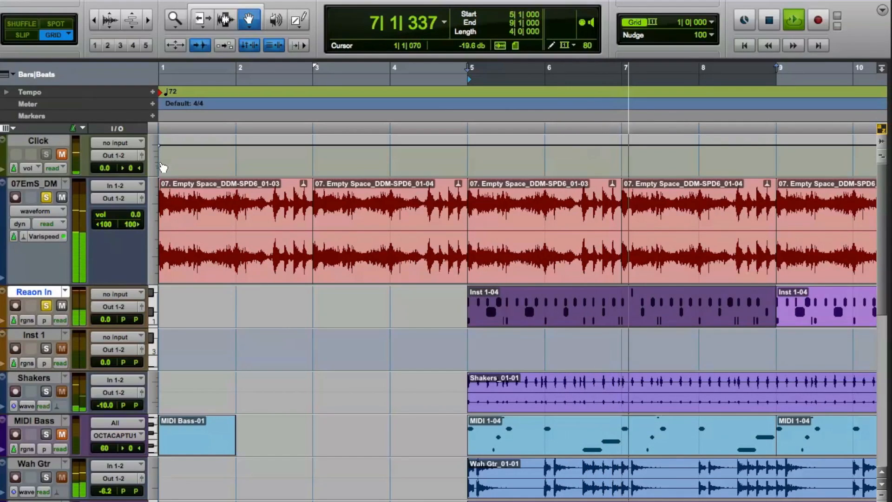
pyautogui.press('space')
pyautogui.keyDown('alt'); pyautogui.click(45, 306); pyautogui.keyUp('alt')
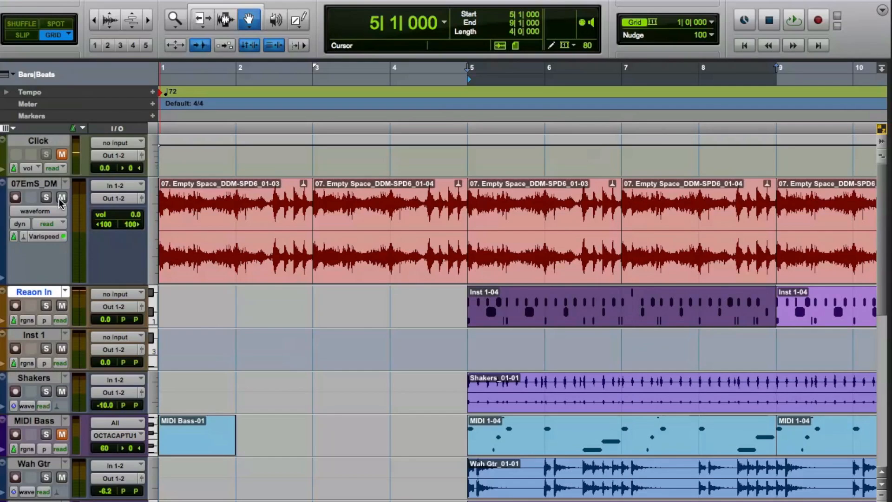
pyautogui.press('super+equal')
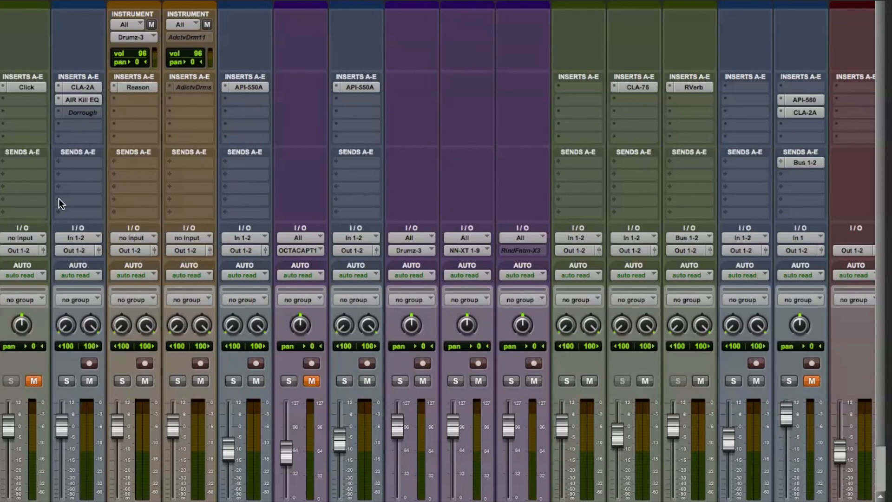